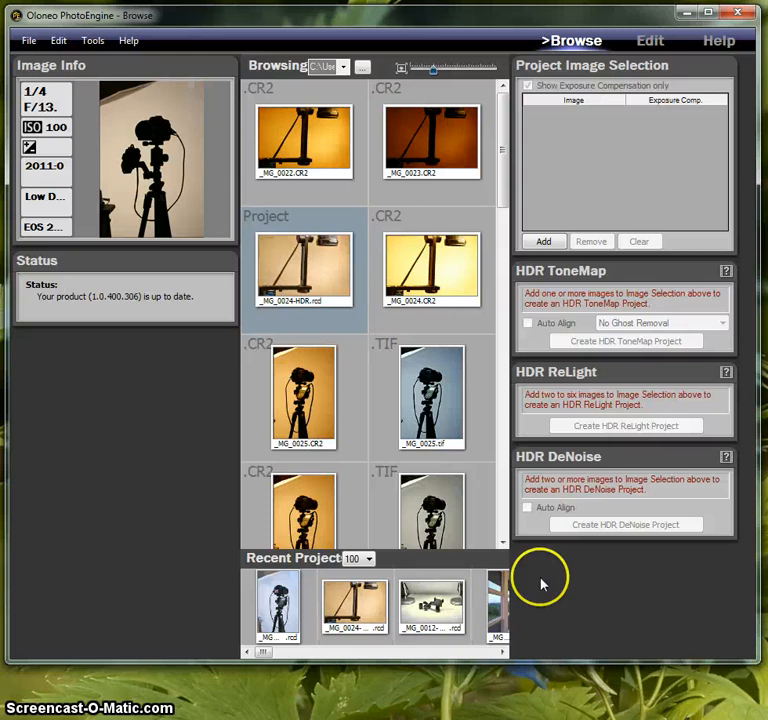
# Inspect the preview and exposure settings of raw images _MG_0036.CR2 through _MG_0039.CR2 at the end of the folder
pyautogui.moveTo(505, 148); pyautogui.dragTo(492, 497)
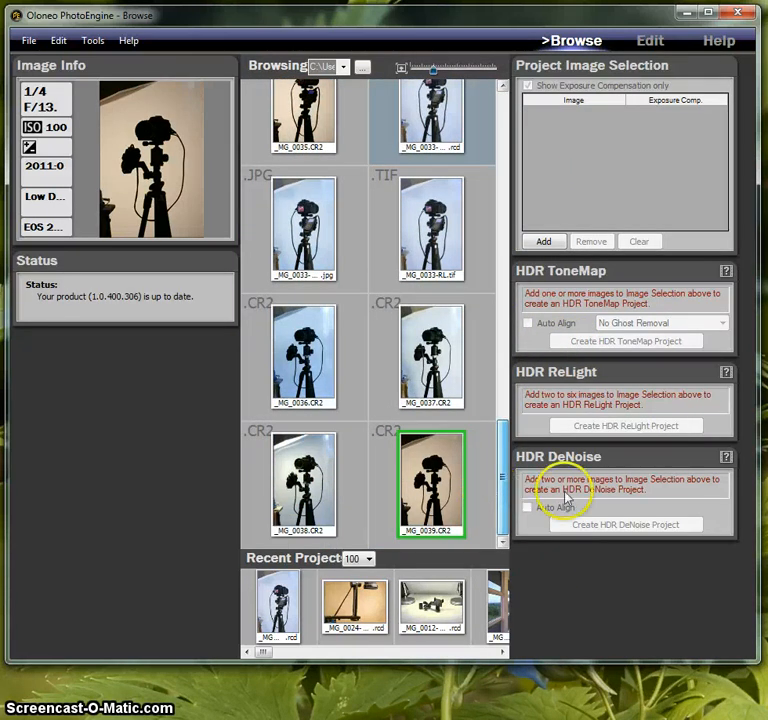
pyautogui.click(324, 349)
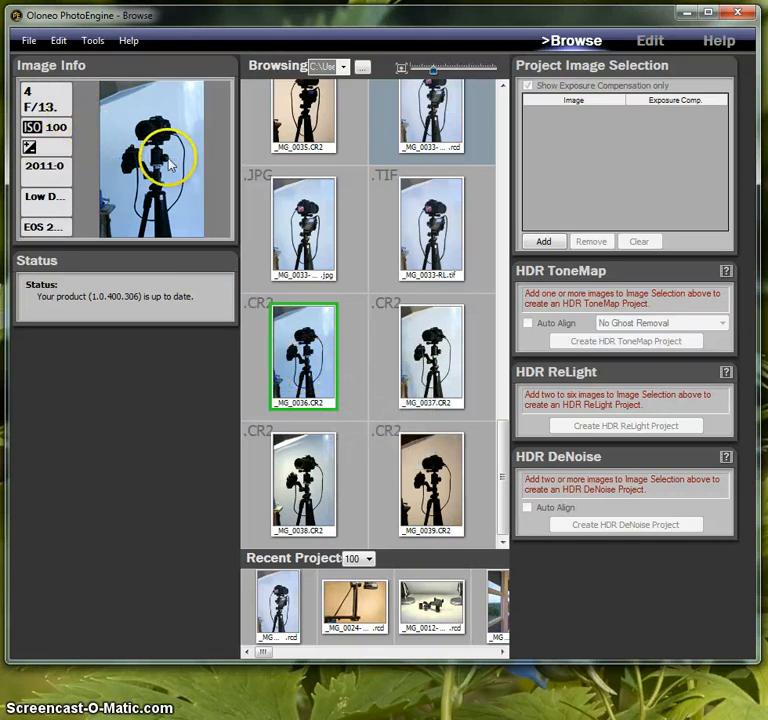
pyautogui.click(405, 347)
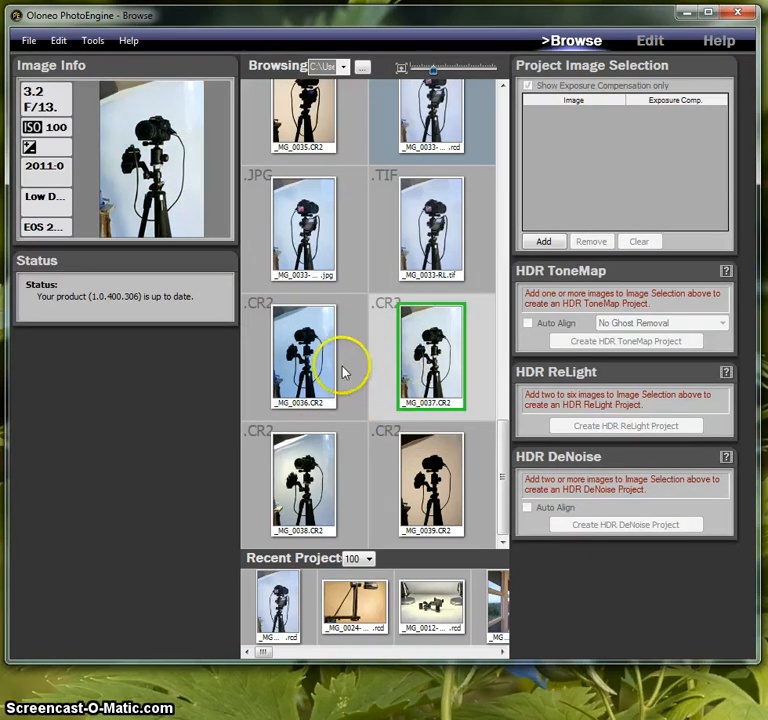
pyautogui.click(315, 345)
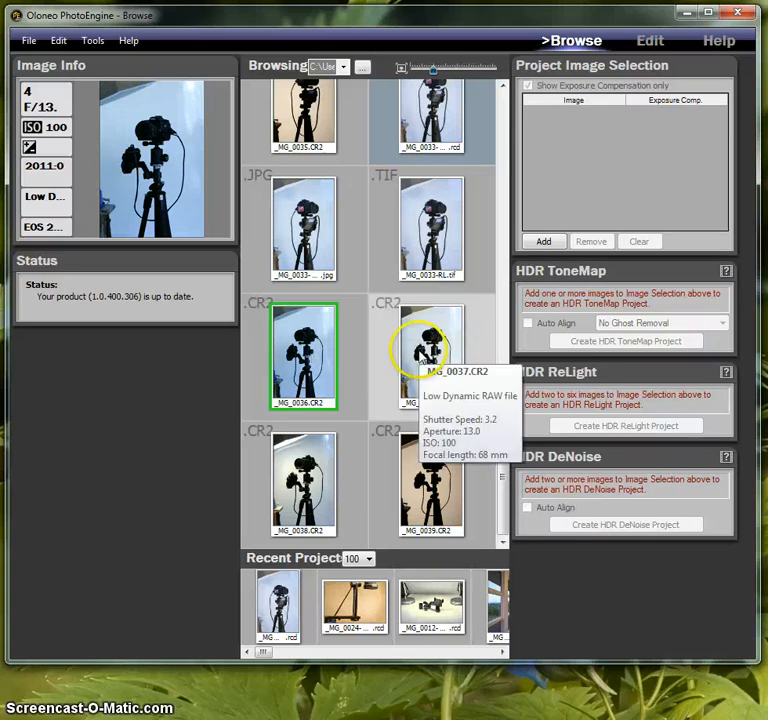
pyautogui.click(423, 350)
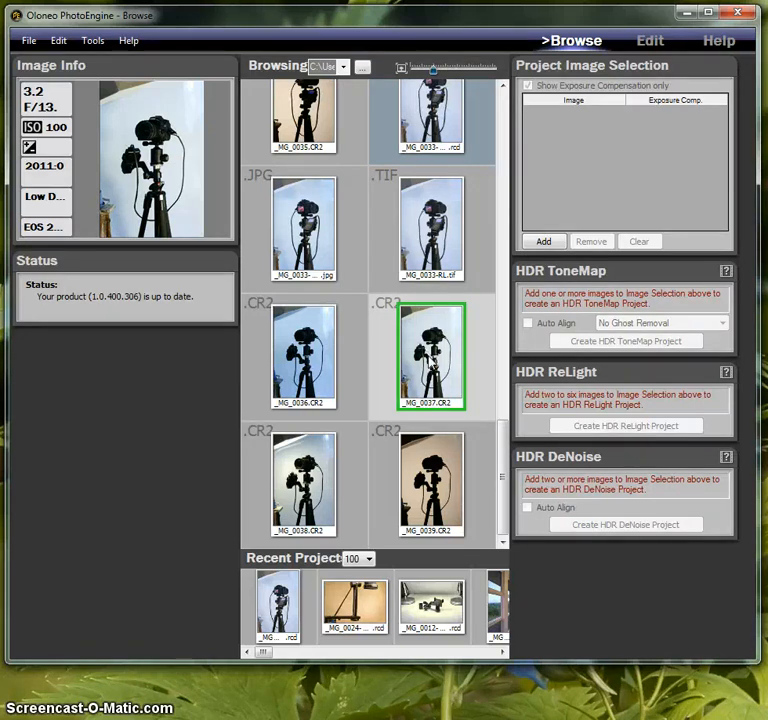
pyautogui.click(313, 463)
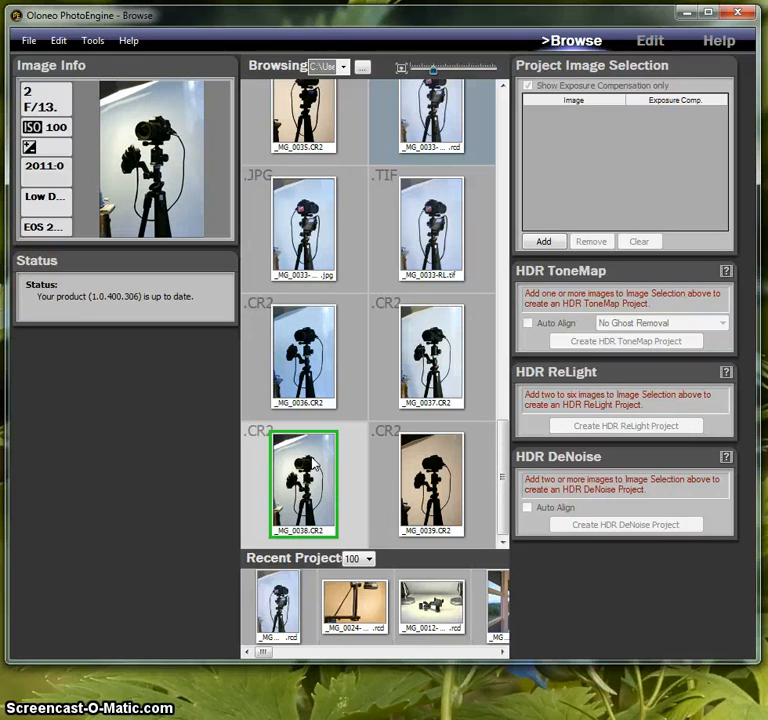
pyautogui.click(433, 485)
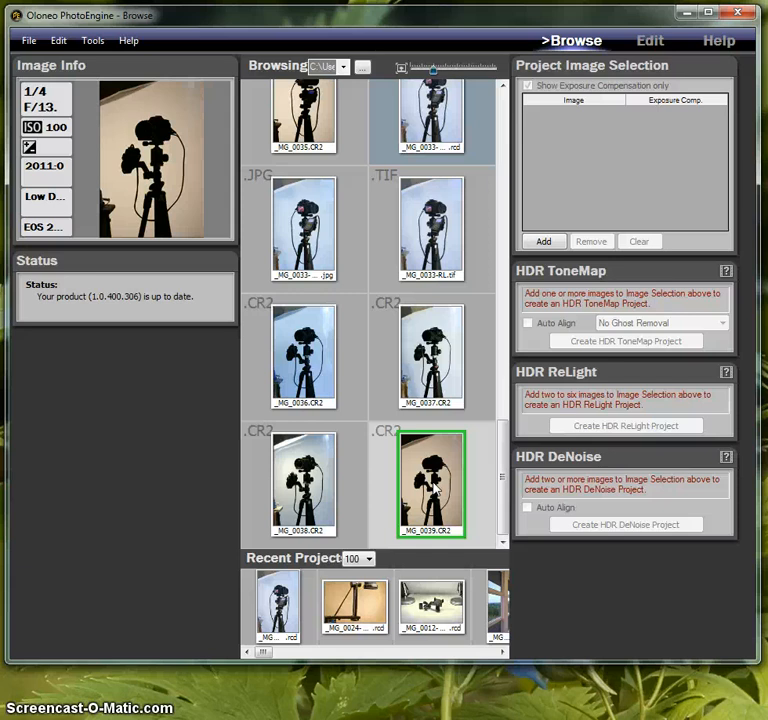
pyautogui.click(435, 484)
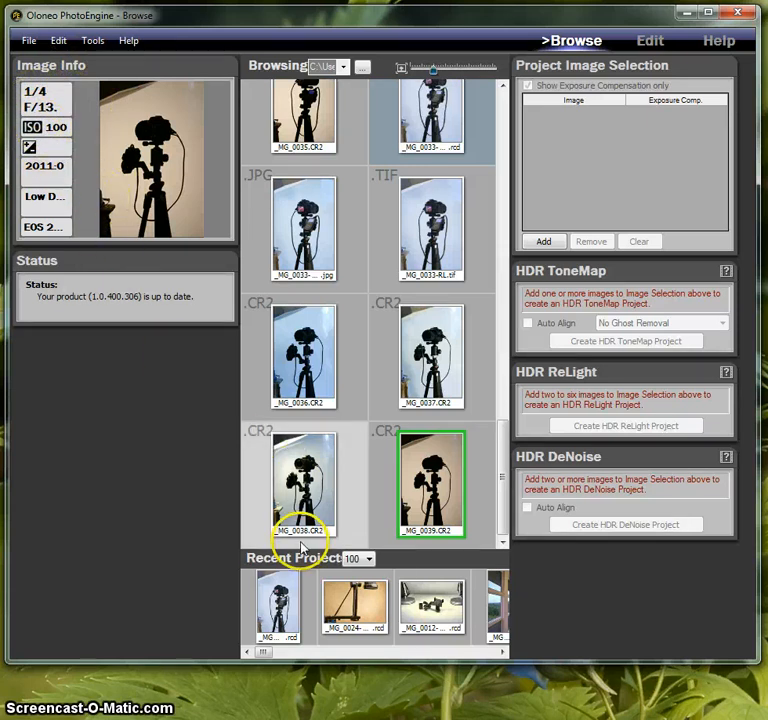
# Compare the lighting and shutter speed across the four raw tripod shots once more, one image at a time
pyautogui.moveTo(294, 478)
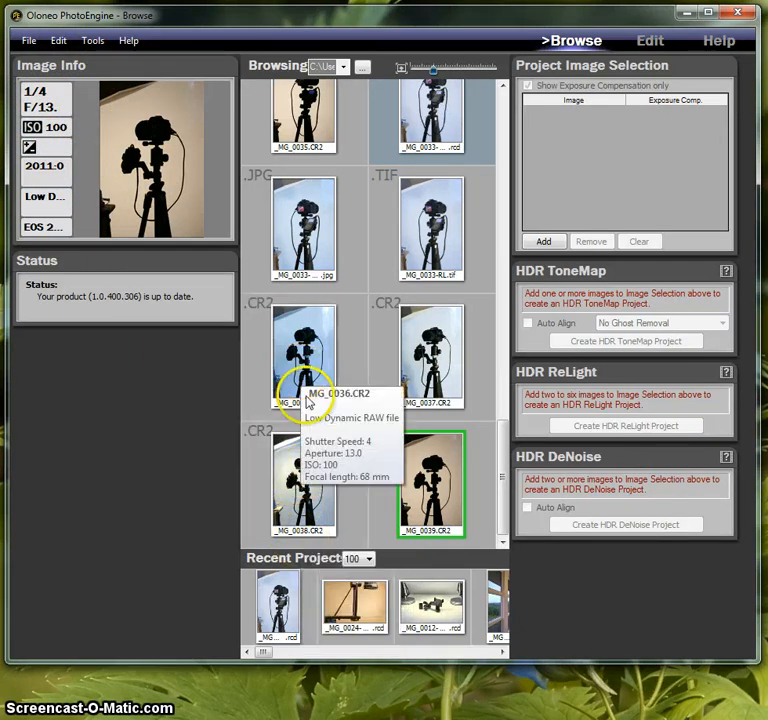
pyautogui.click(300, 340)
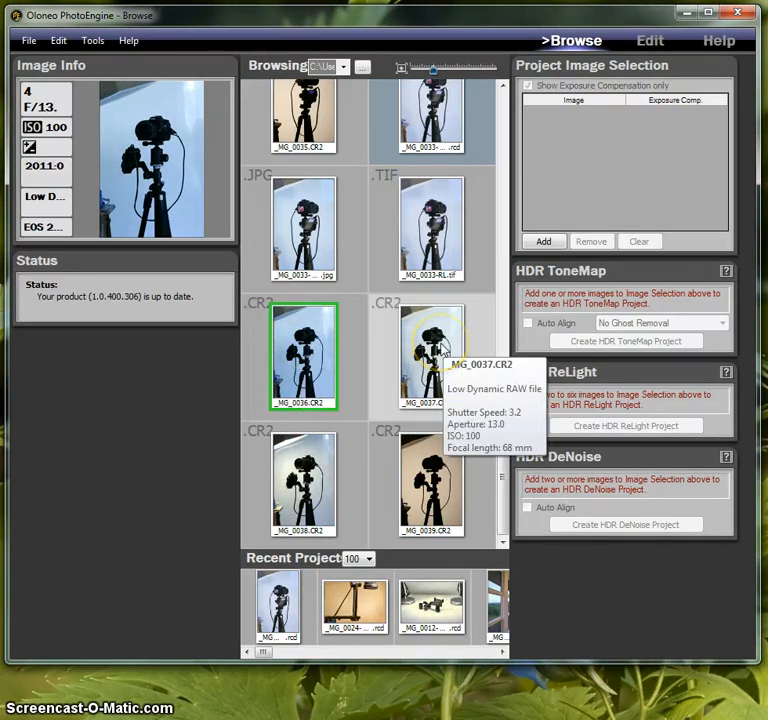
pyautogui.click(444, 352)
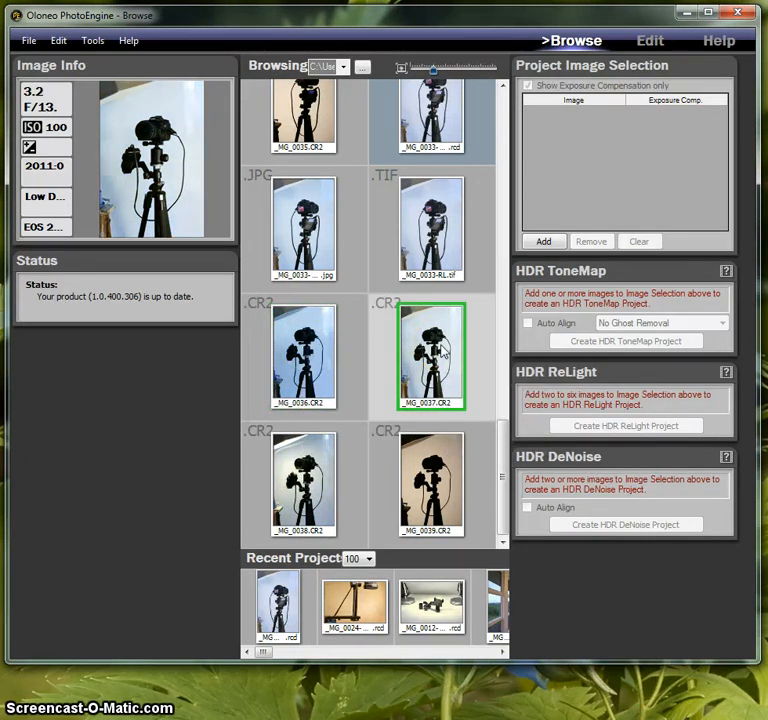
pyautogui.click(311, 480)
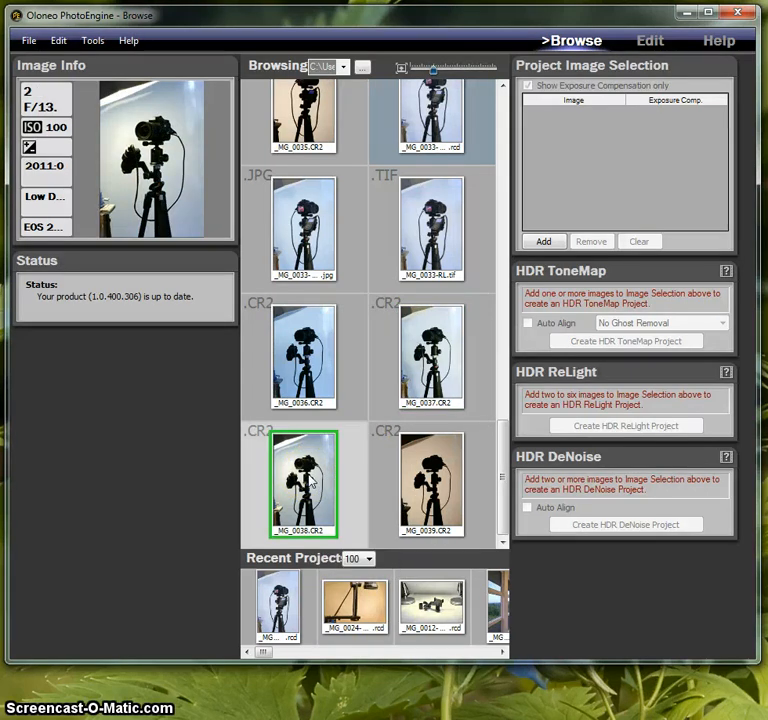
pyautogui.click(443, 490)
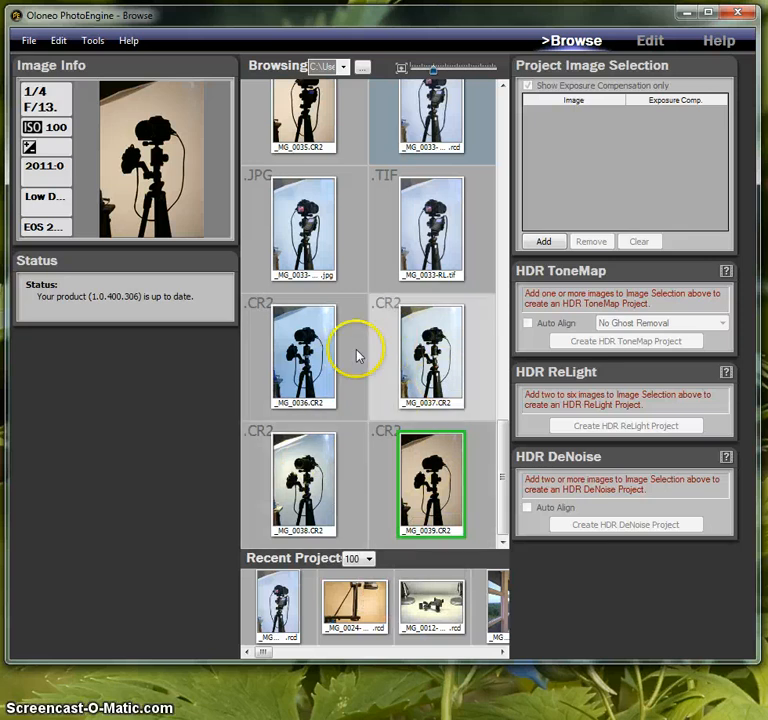
pyautogui.click(310, 345)
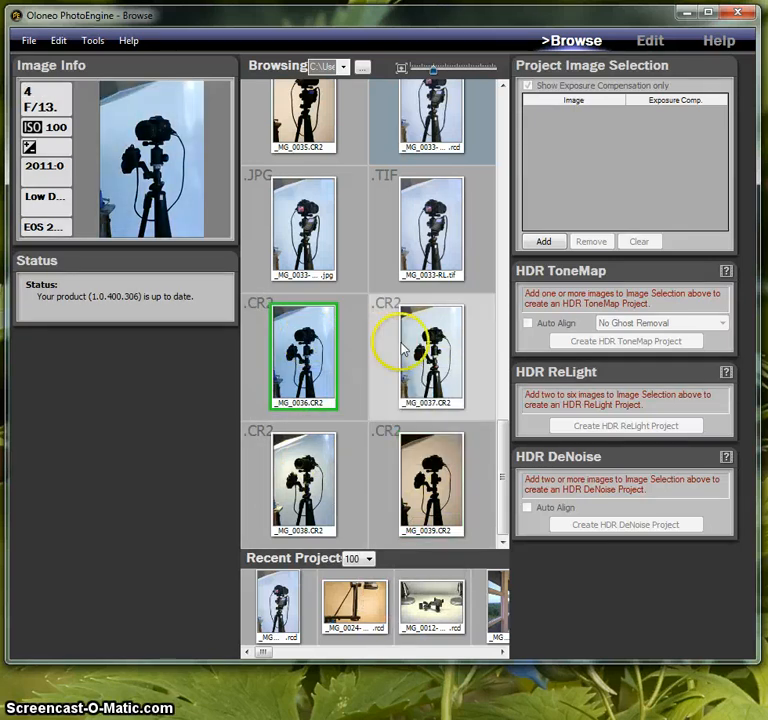
pyautogui.click(418, 343)
pyautogui.click(305, 494)
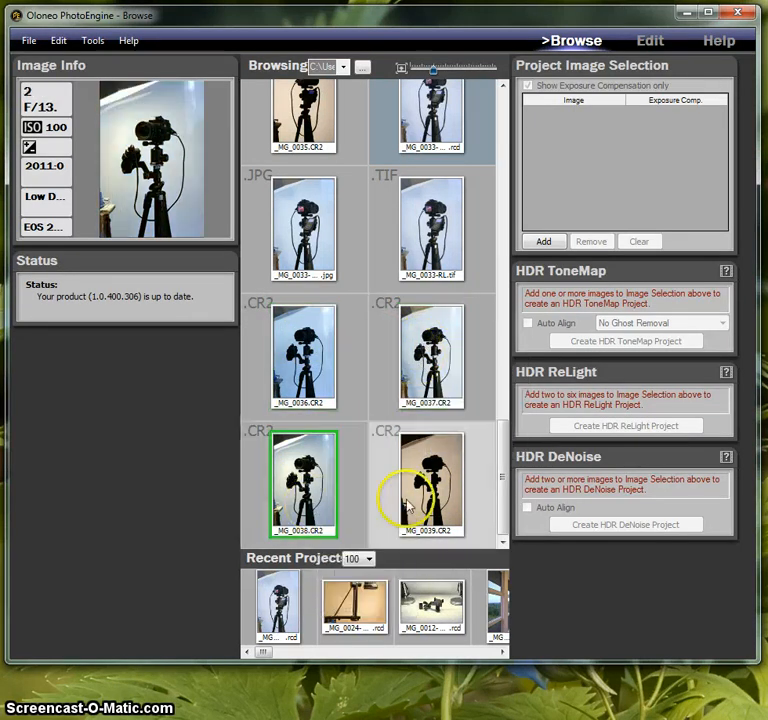
pyautogui.click(443, 503)
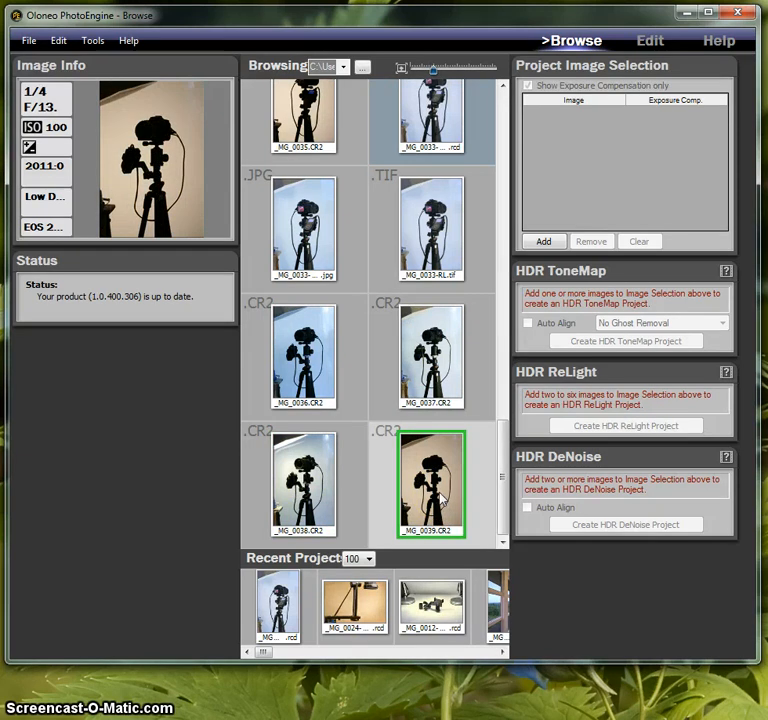
pyautogui.moveTo(455, 377)
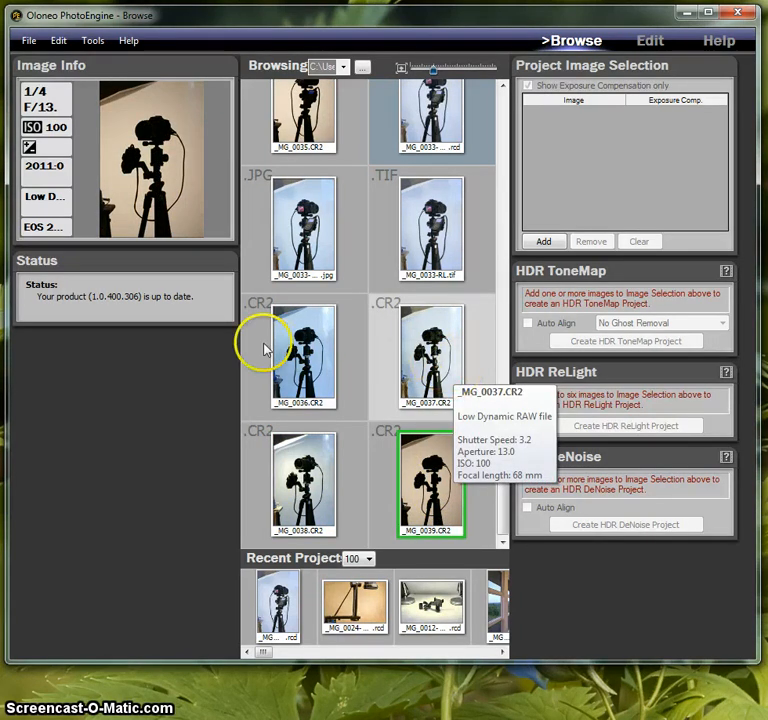
pyautogui.moveTo(296, 340)
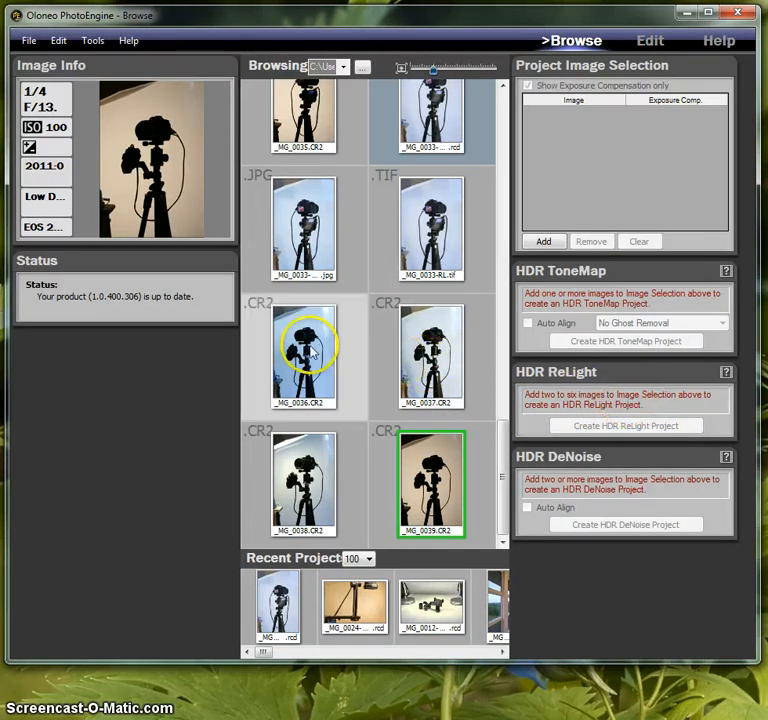
pyautogui.moveTo(435, 345)
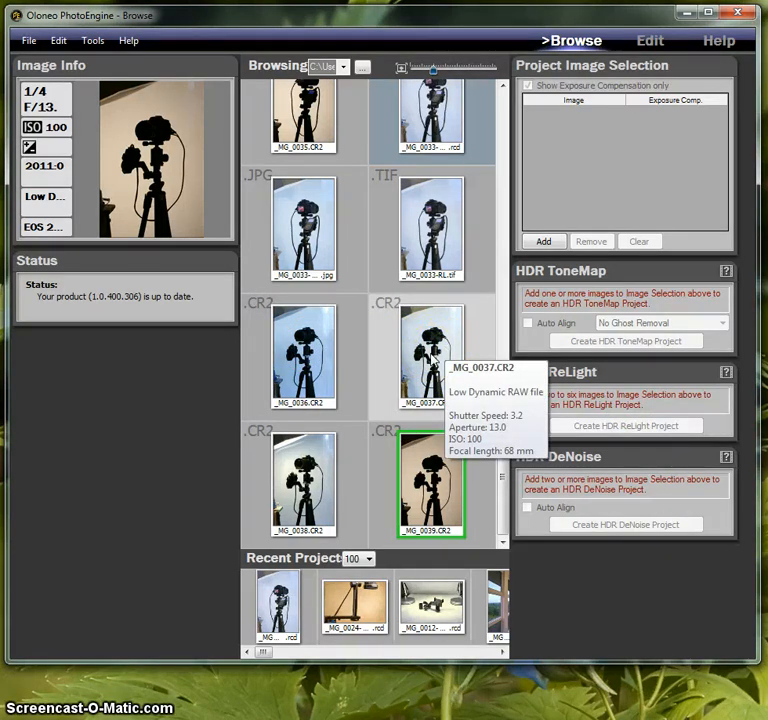
pyautogui.click(417, 360)
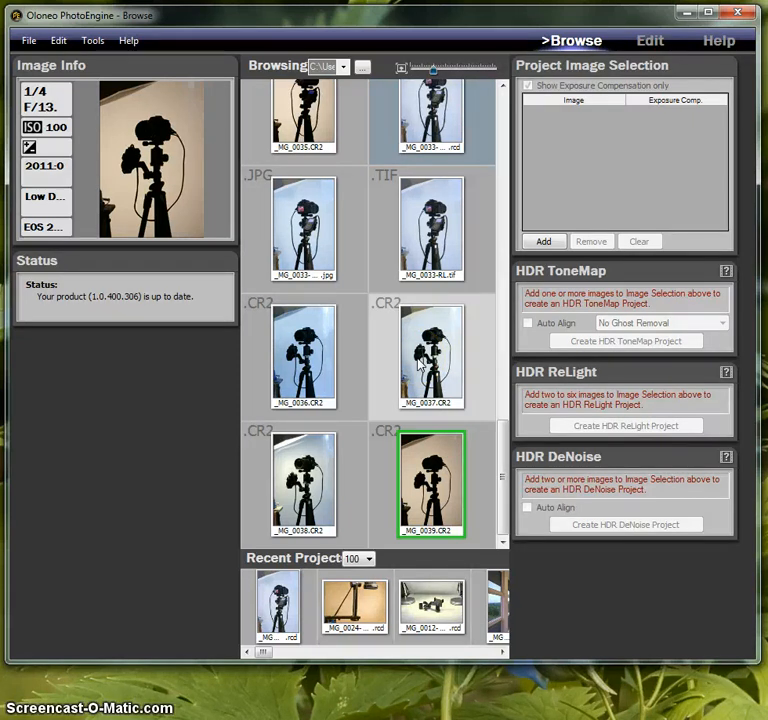
pyautogui.click(429, 345)
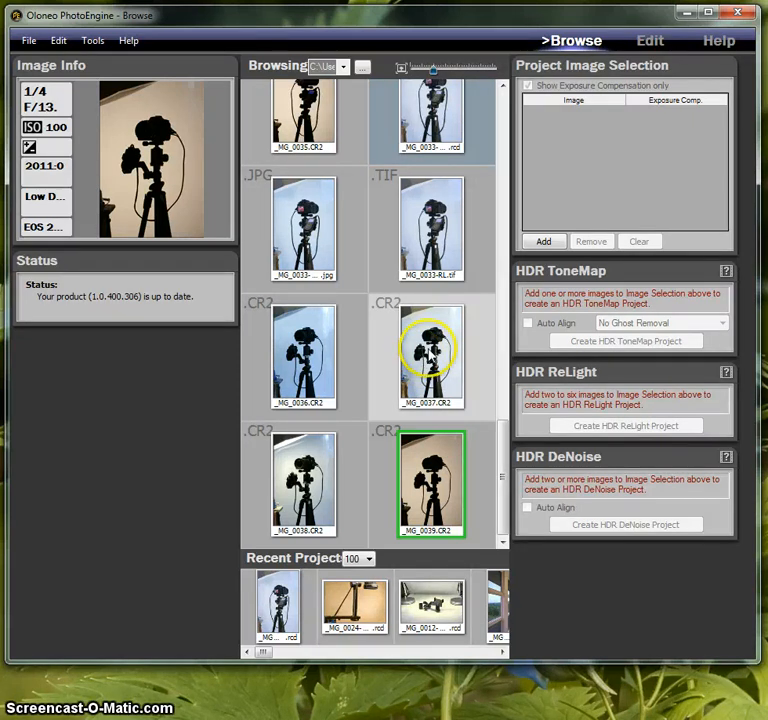
# Add the four raw images _MG_0036.CR2 through _MG_0039.CR2 to the project image selection
pyautogui.click(306, 345)
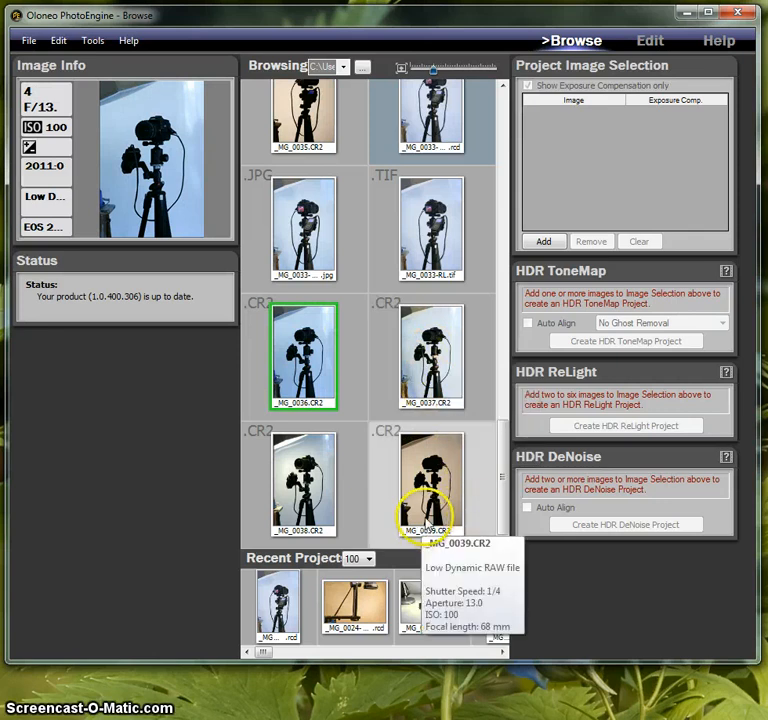
pyautogui.keyDown('shift'); pyautogui.click(425, 510); pyautogui.keyUp('shift')
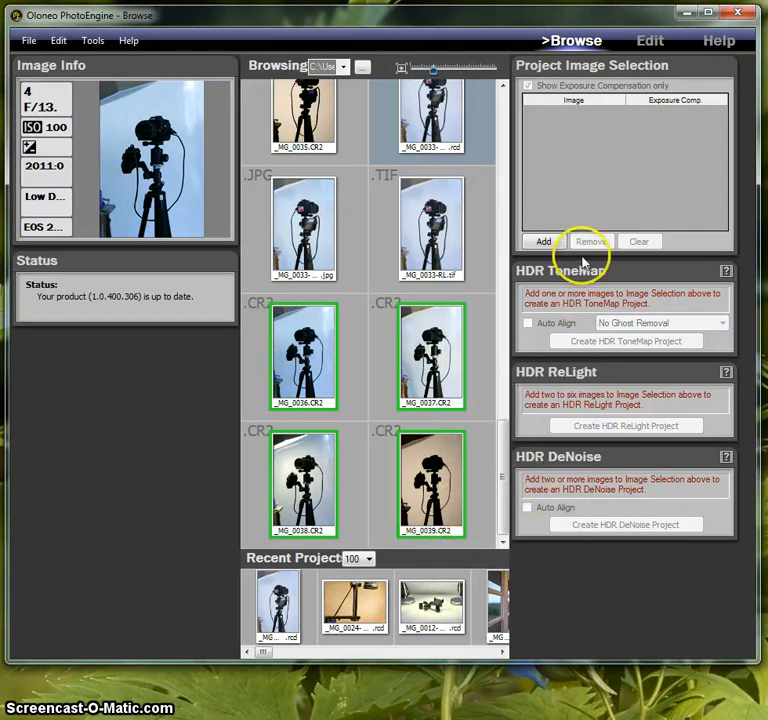
pyautogui.click(545, 243)
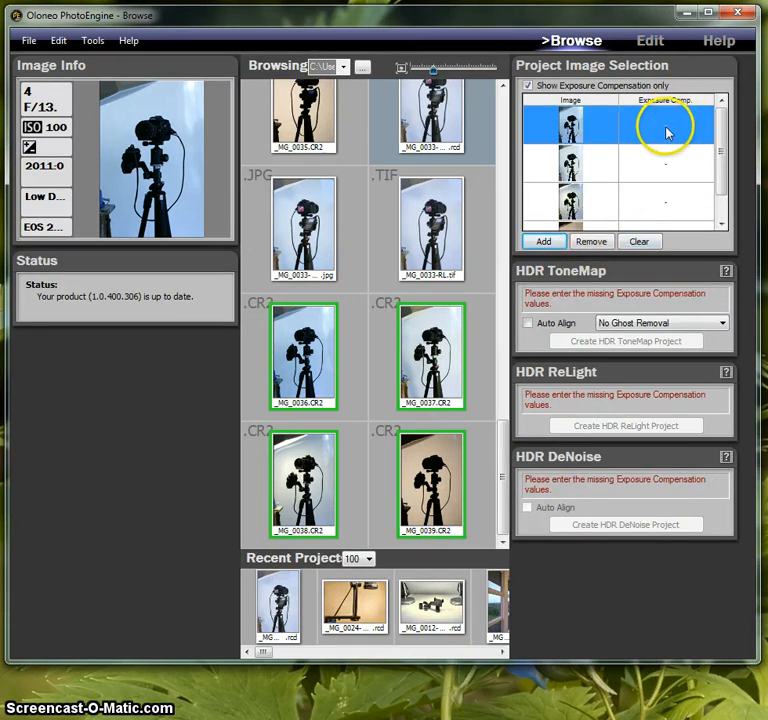
# Check the shutter speed, f-number and ISO of the project images, and return the list to exposure compensation only
pyautogui.click(527, 86)
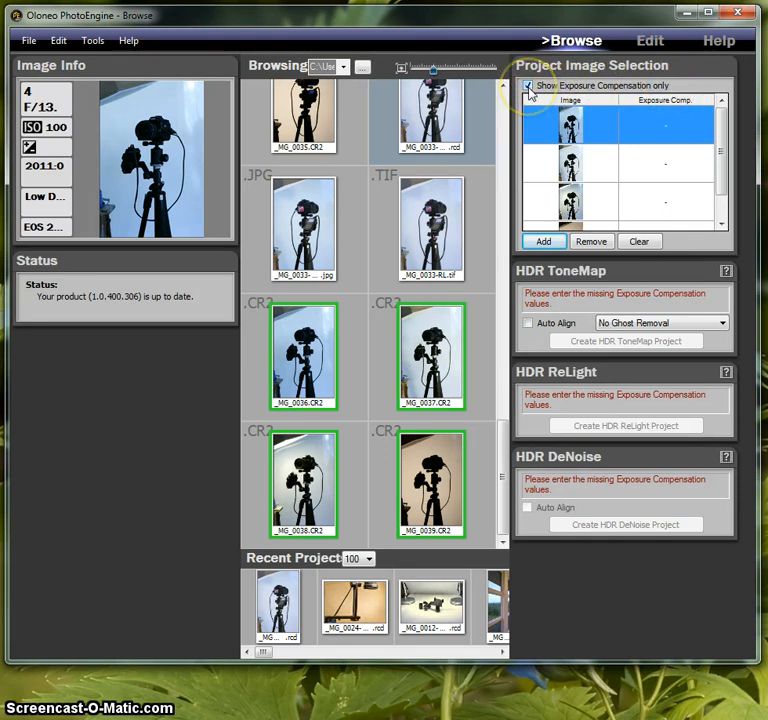
pyautogui.click(528, 88)
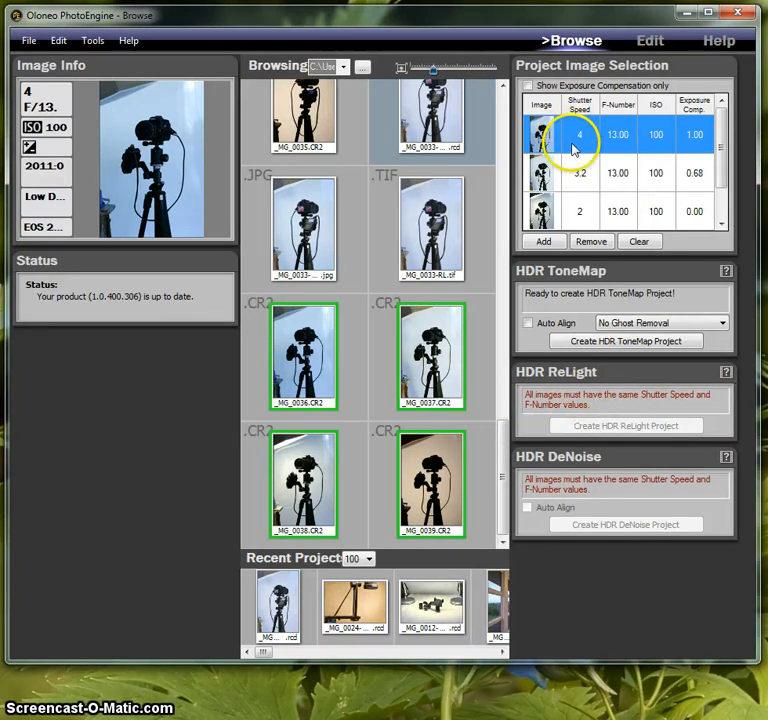
pyautogui.click(528, 87)
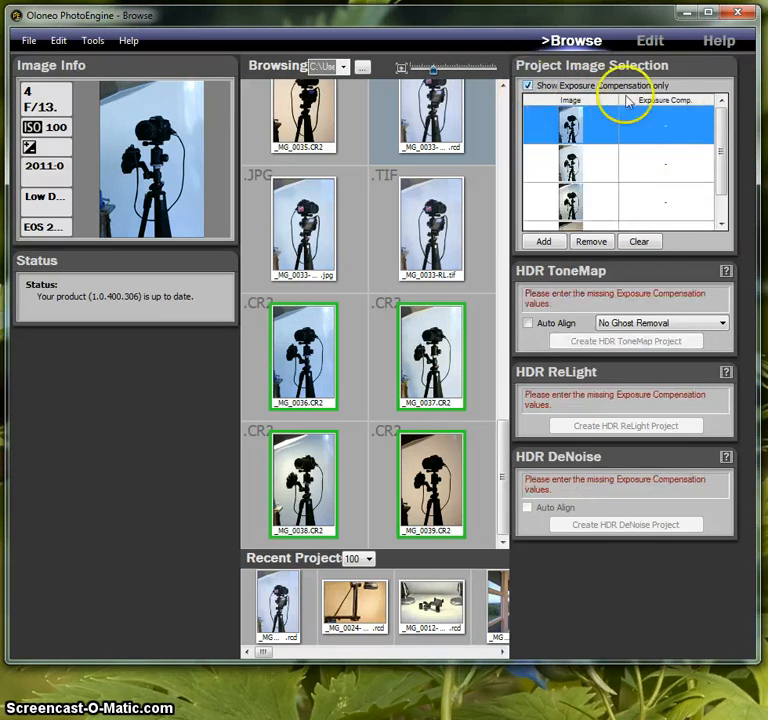
# Set the exposure compensation of all four project images to 0
pyautogui.click(666, 126)
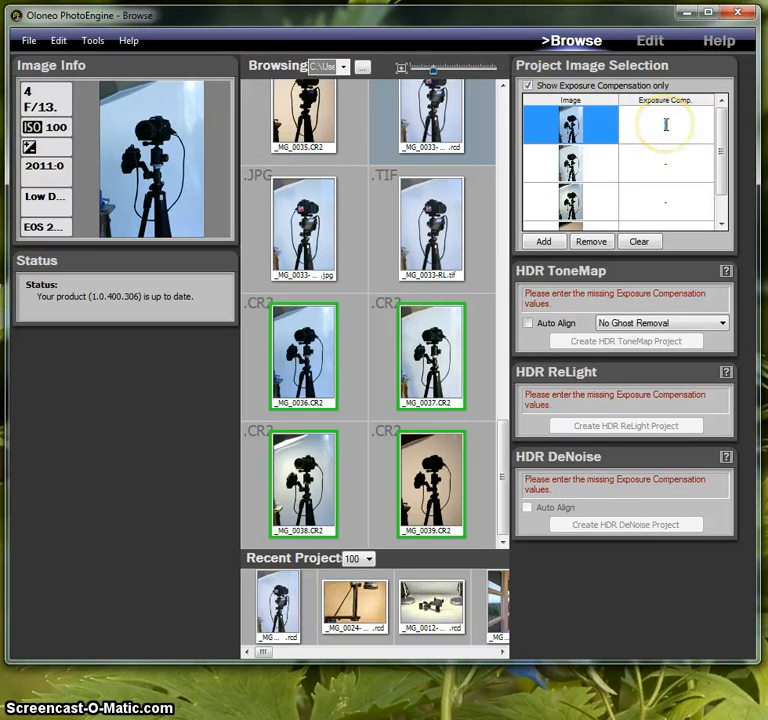
pyautogui.write('0')
pyautogui.click(667, 167)
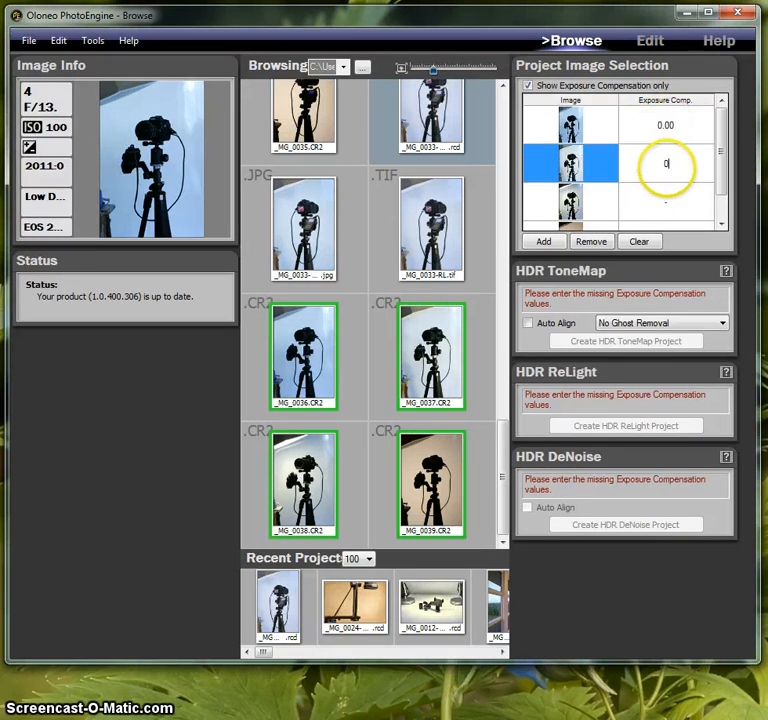
pyautogui.write('0')
pyautogui.click(670, 205)
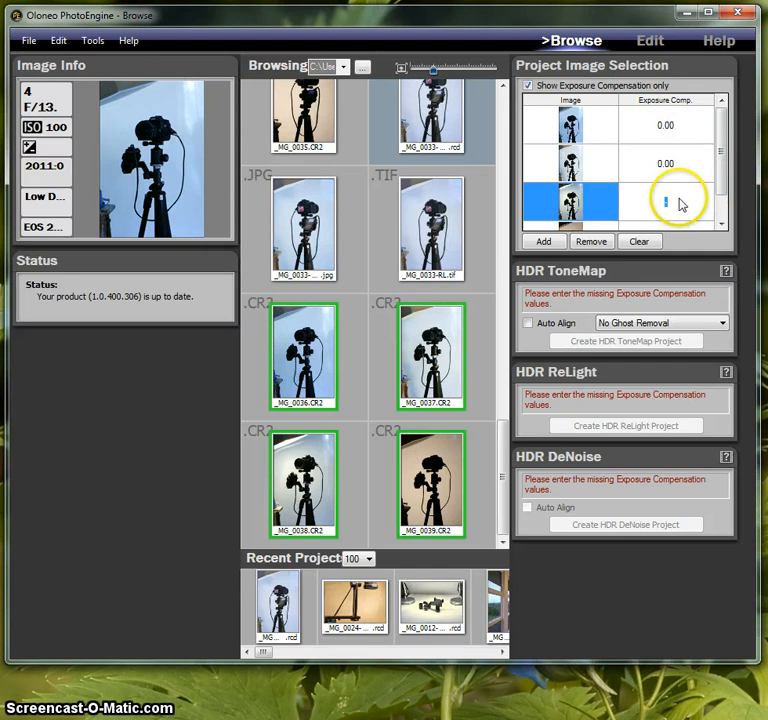
pyautogui.write('0')
pyautogui.moveTo(720, 163); pyautogui.dragTo(720, 192)
pyautogui.click(665, 207)
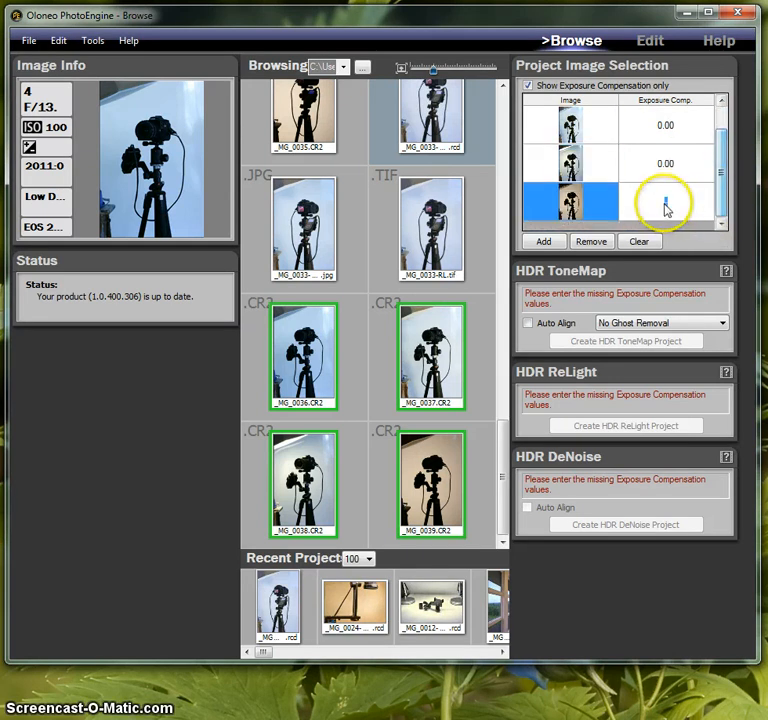
pyautogui.write('0')
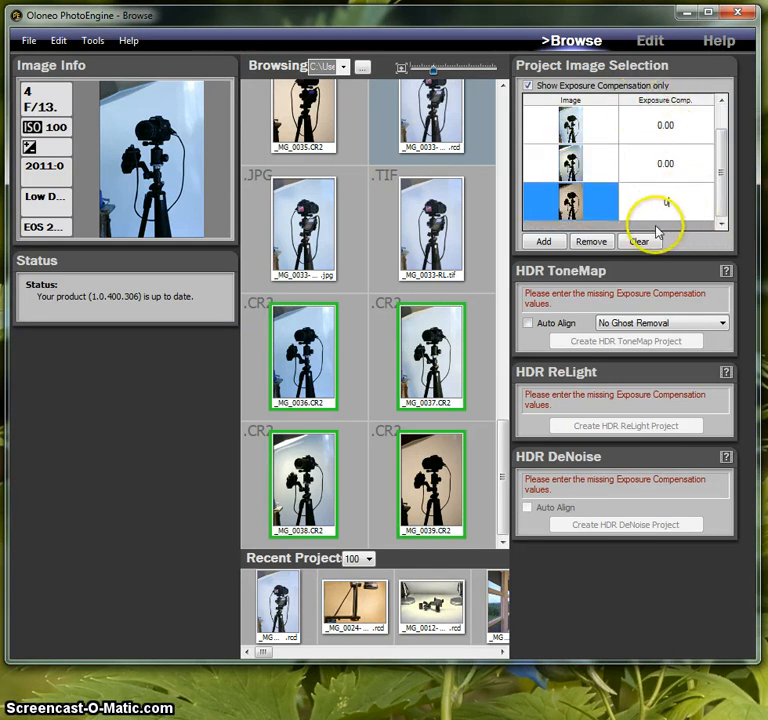
pyautogui.click(543, 240)
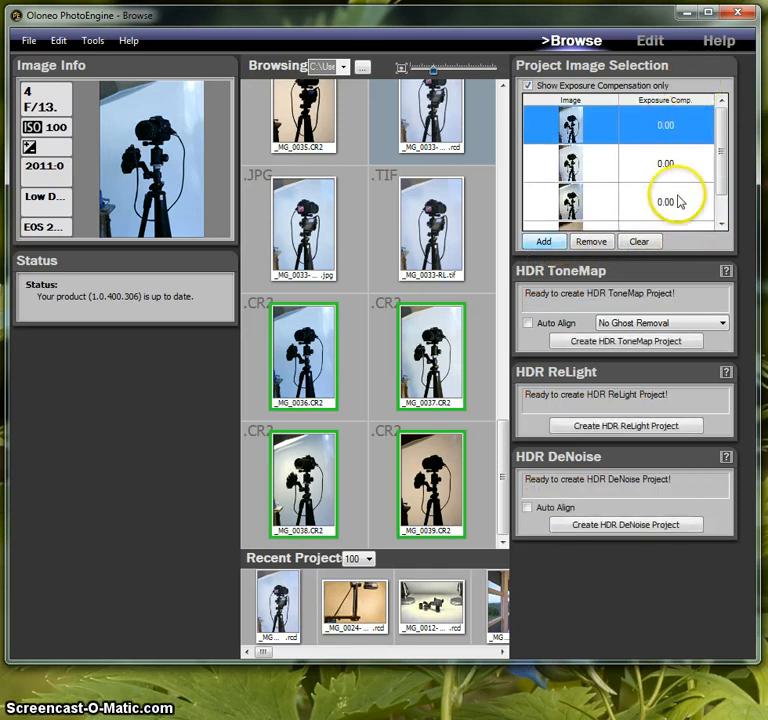
# Create an HDR ReLight project from the four selected images
pyautogui.click(605, 428)
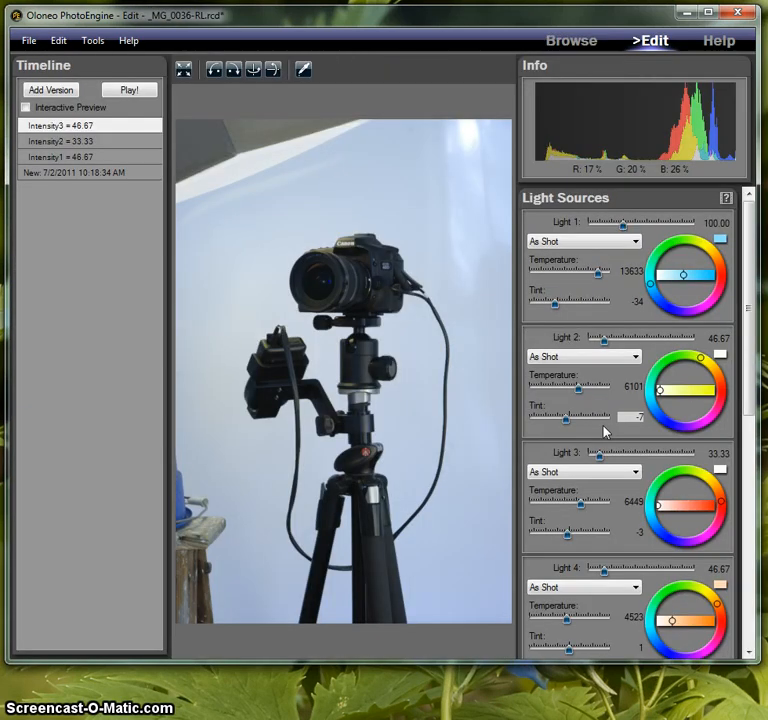
pyautogui.click(568, 418)
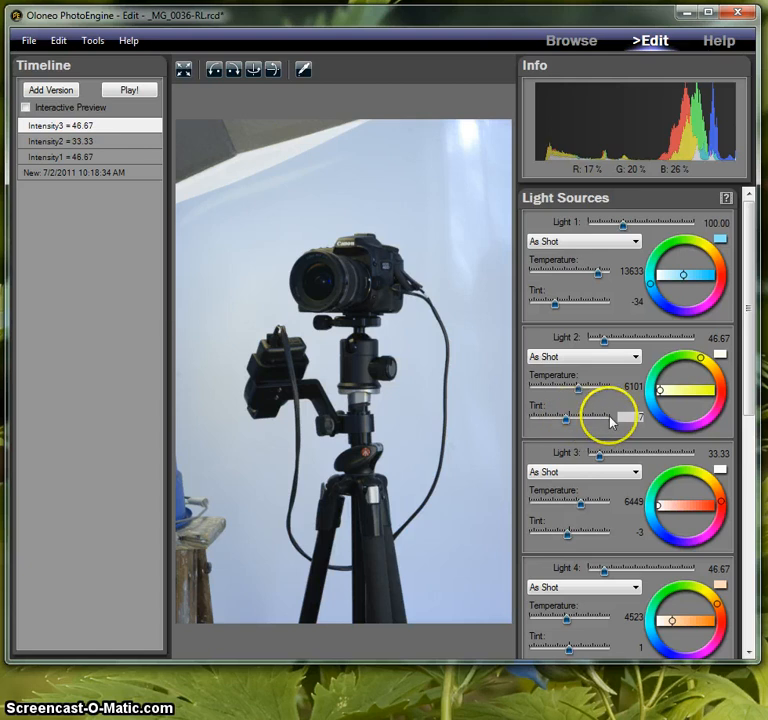
# Set the intensity of Light 1, Light 2, Light 3 and Light 4 to 0
pyautogui.click(586, 587)
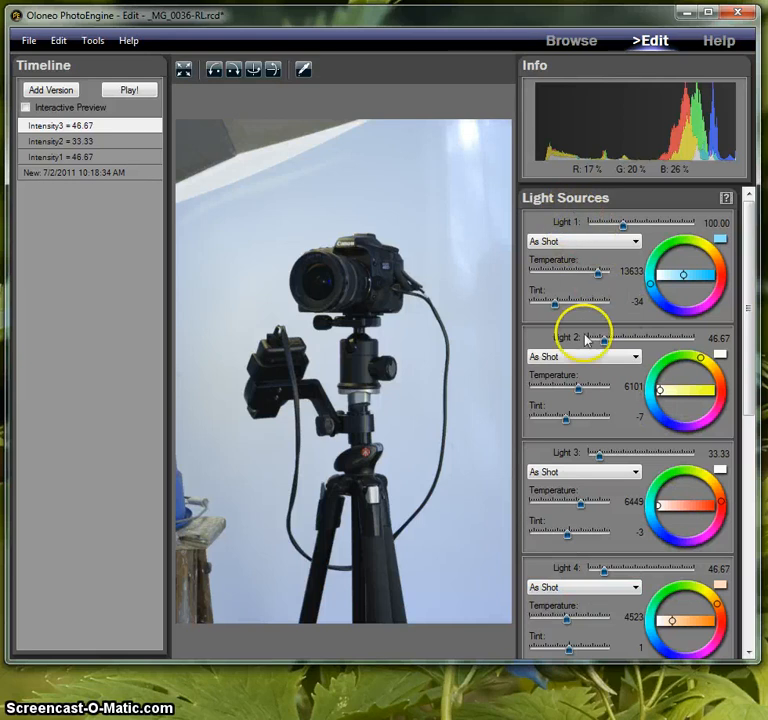
pyautogui.click(624, 224)
pyautogui.moveTo(624, 228); pyautogui.dragTo(560, 218)
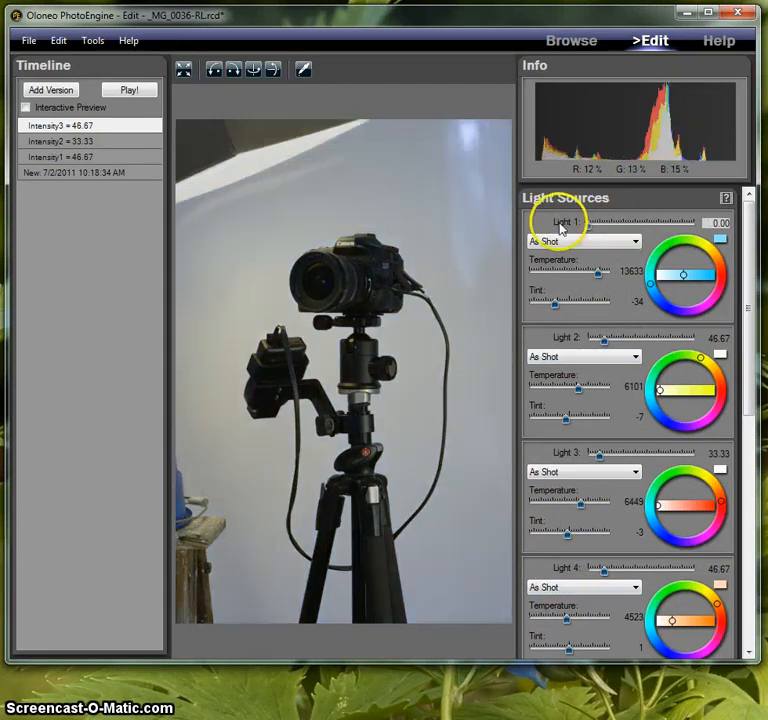
pyautogui.moveTo(602, 340); pyautogui.dragTo(579, 369)
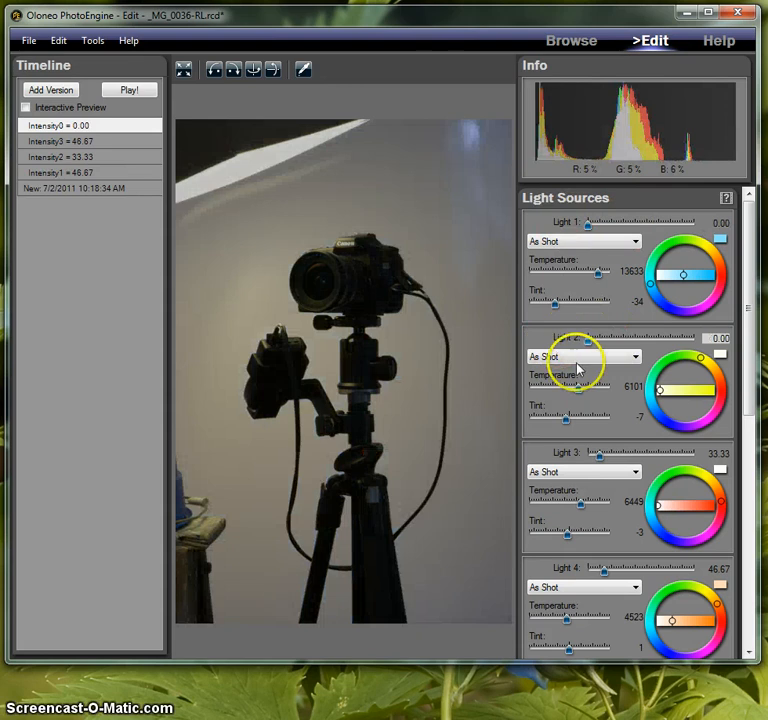
pyautogui.moveTo(603, 458); pyautogui.dragTo(575, 465)
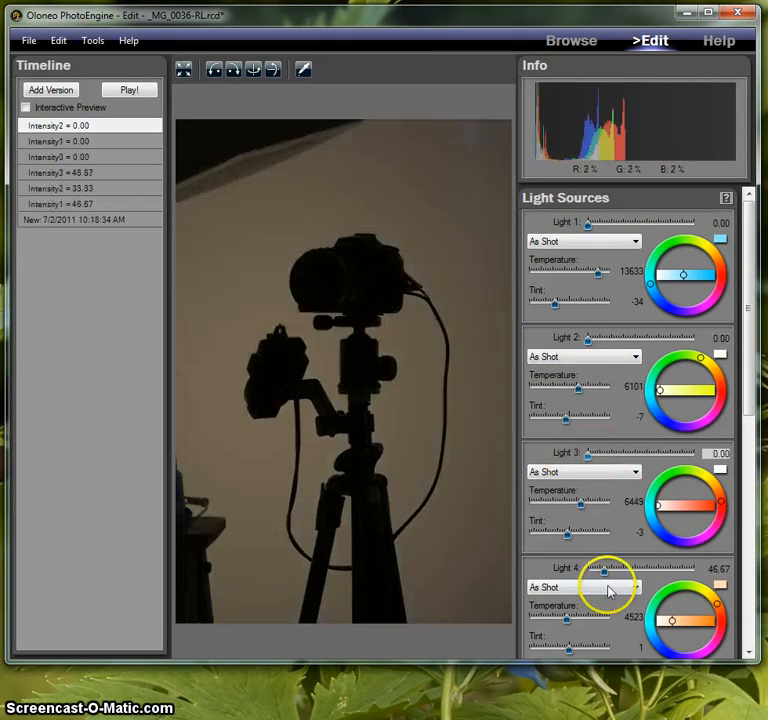
pyautogui.moveTo(604, 572); pyautogui.dragTo(579, 573)
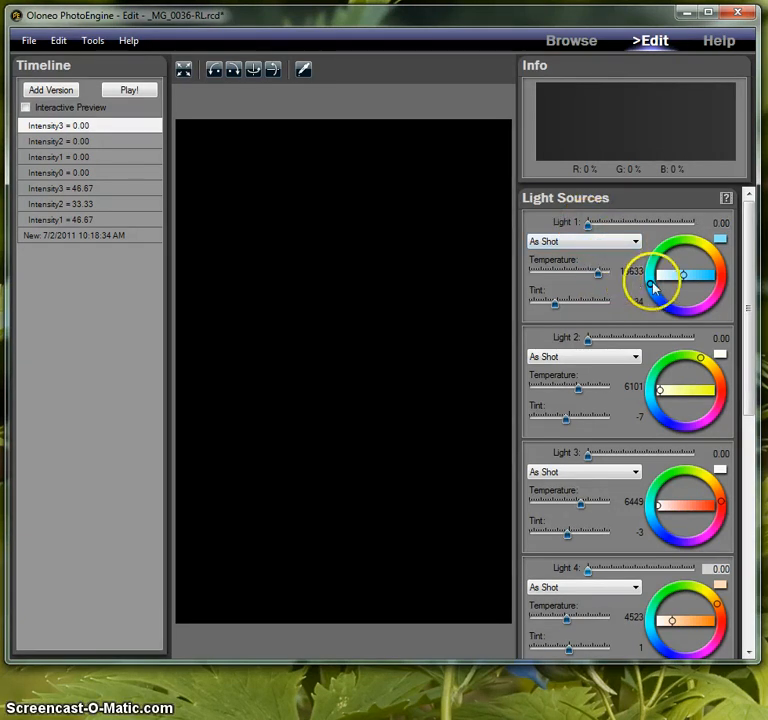
pyautogui.moveTo(665, 295); pyautogui.dragTo(688, 276)
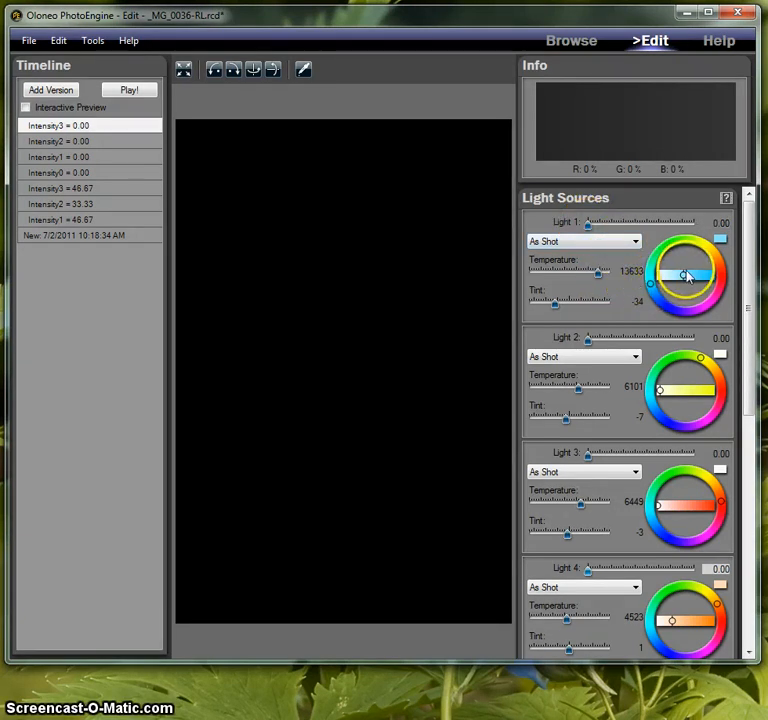
pyautogui.click(591, 479)
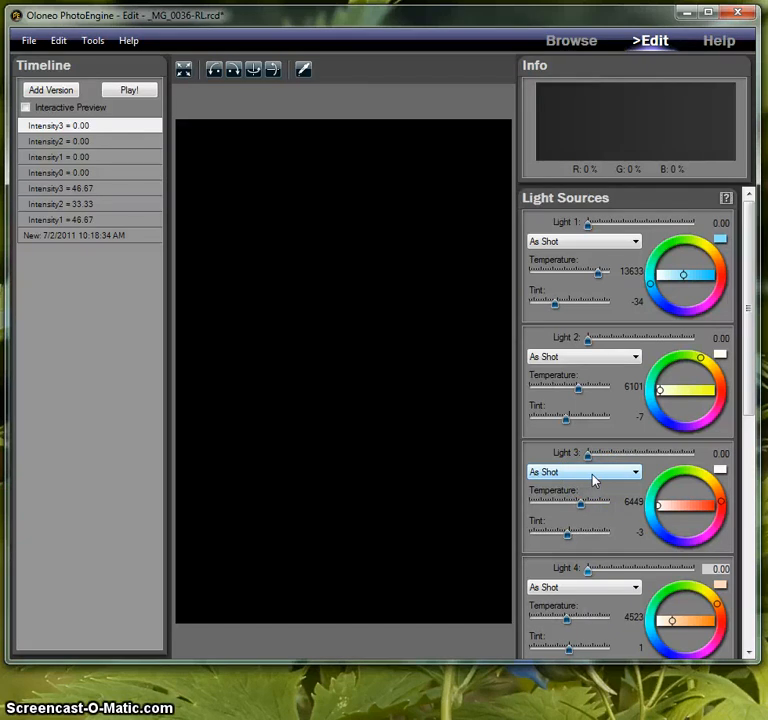
pyautogui.click(597, 480)
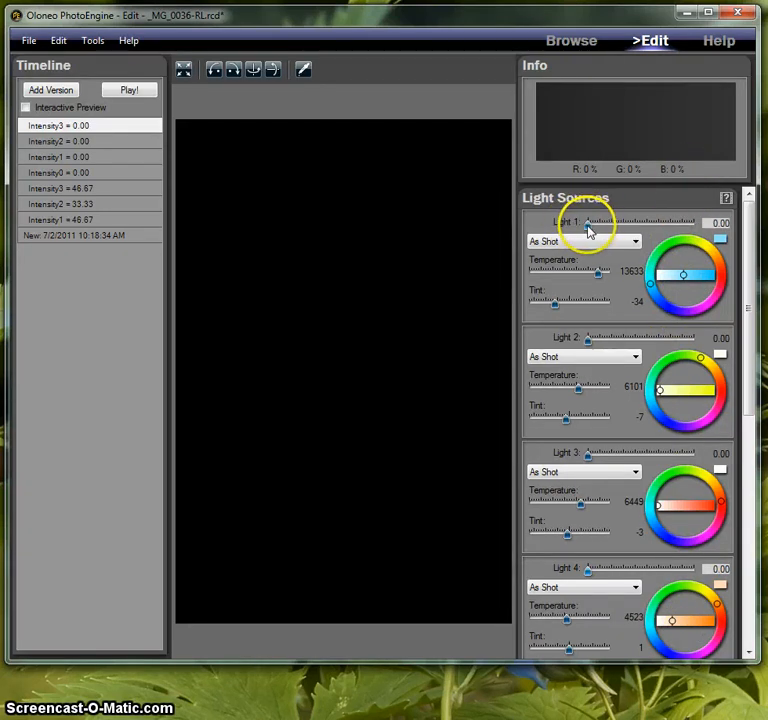
# Raise the intensity of Light 1 to 124.44 and of Light 2 to 55.56
pyautogui.moveTo(588, 230); pyautogui.dragTo(632, 237)
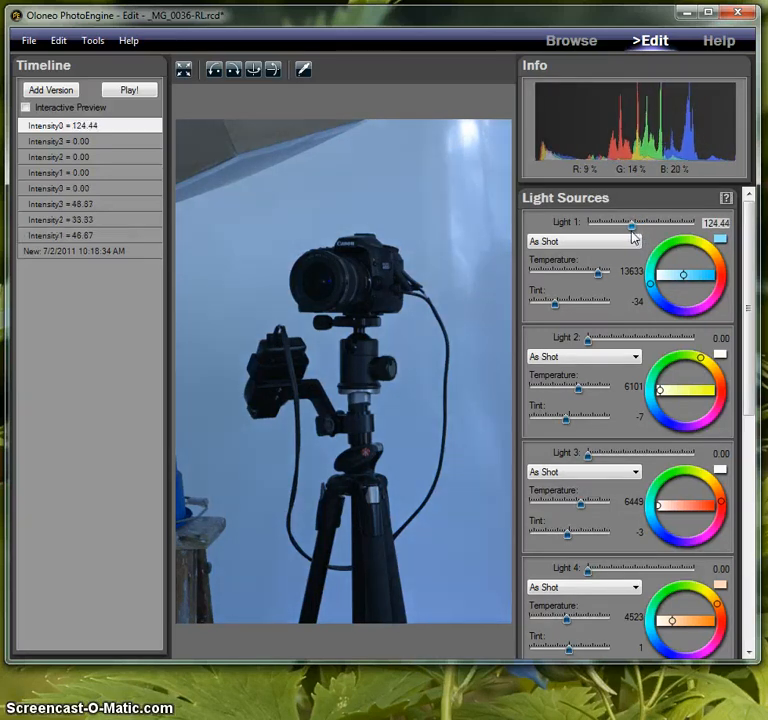
pyautogui.click(589, 340)
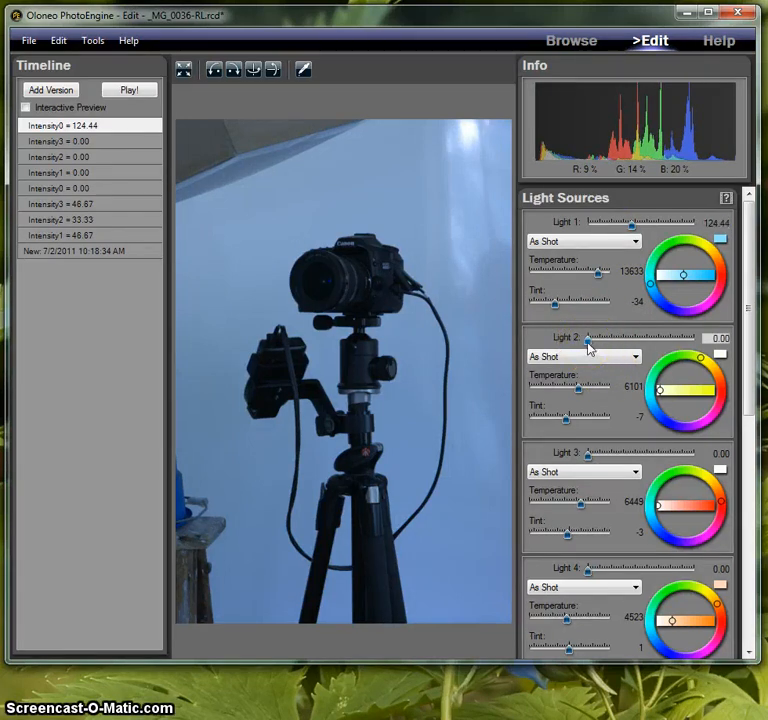
pyautogui.moveTo(588, 342); pyautogui.dragTo(605, 353)
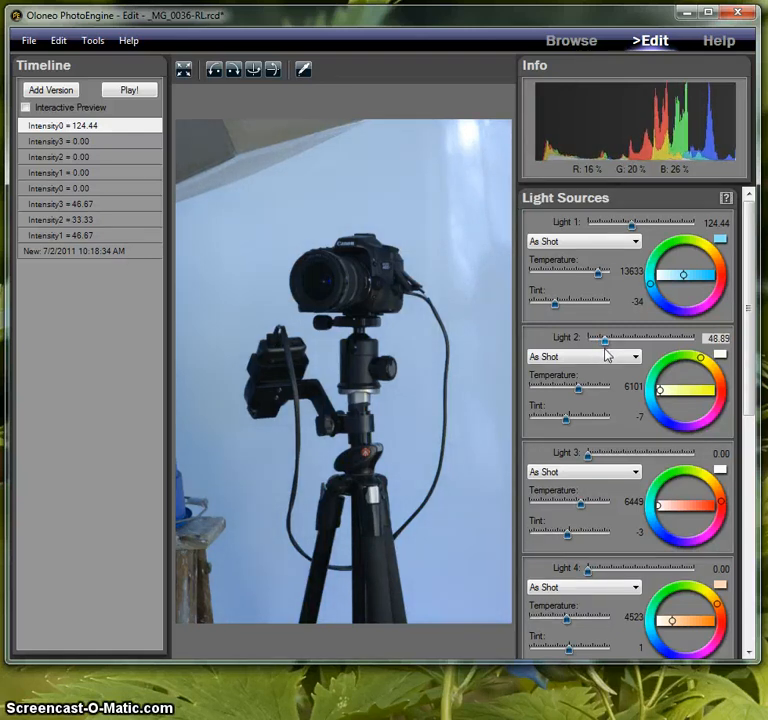
pyautogui.moveTo(605, 354); pyautogui.dragTo(607, 355)
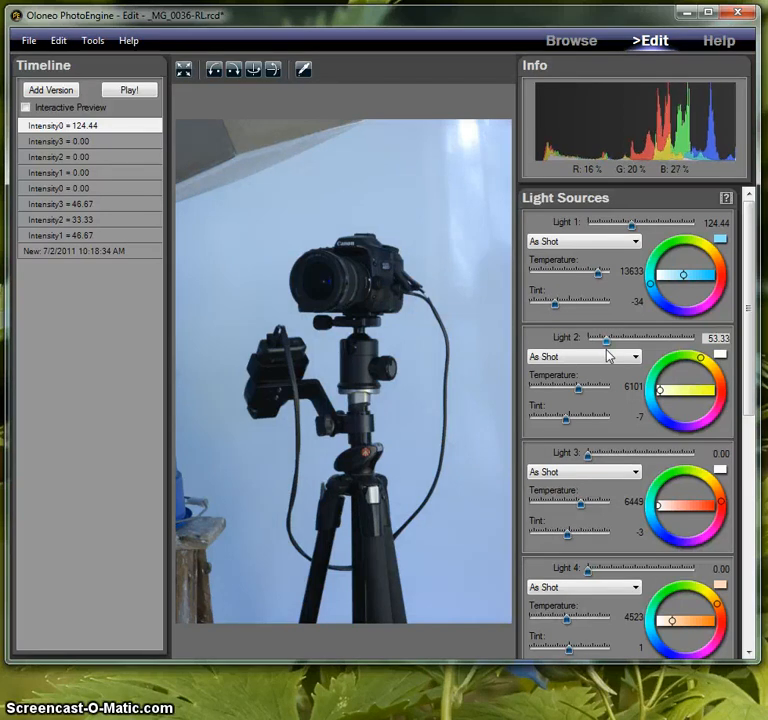
pyautogui.moveTo(607, 356); pyautogui.dragTo(607, 352)
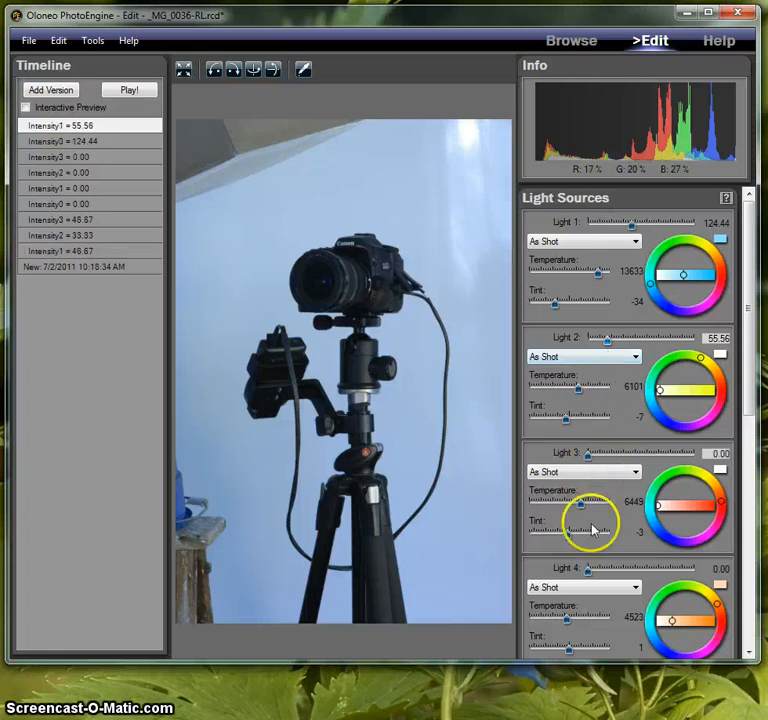
# Raise the intensity of Light 3 to 53.33 and of Light 4 to 73.33
pyautogui.moveTo(589, 456); pyautogui.dragTo(609, 467)
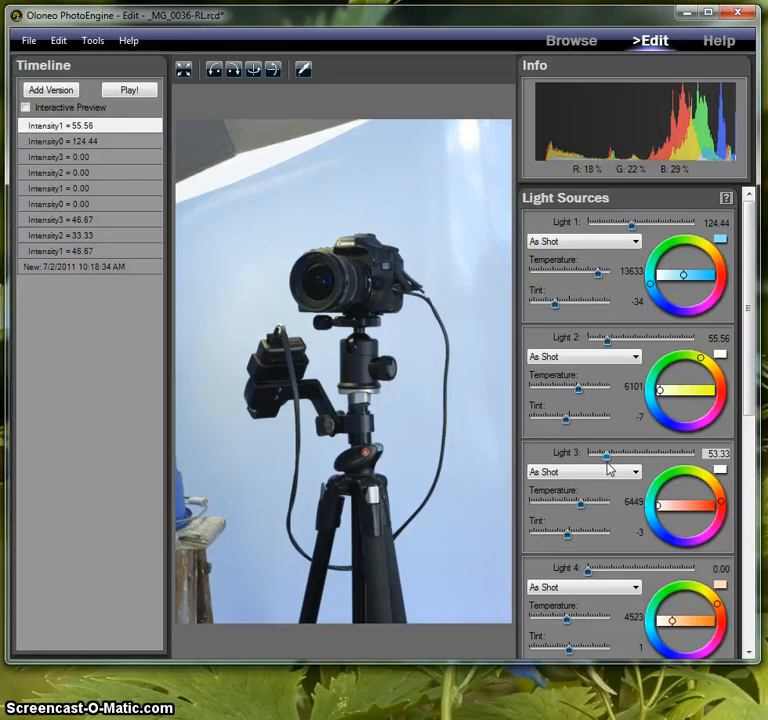
pyautogui.moveTo(609, 467); pyautogui.dragTo(606, 470)
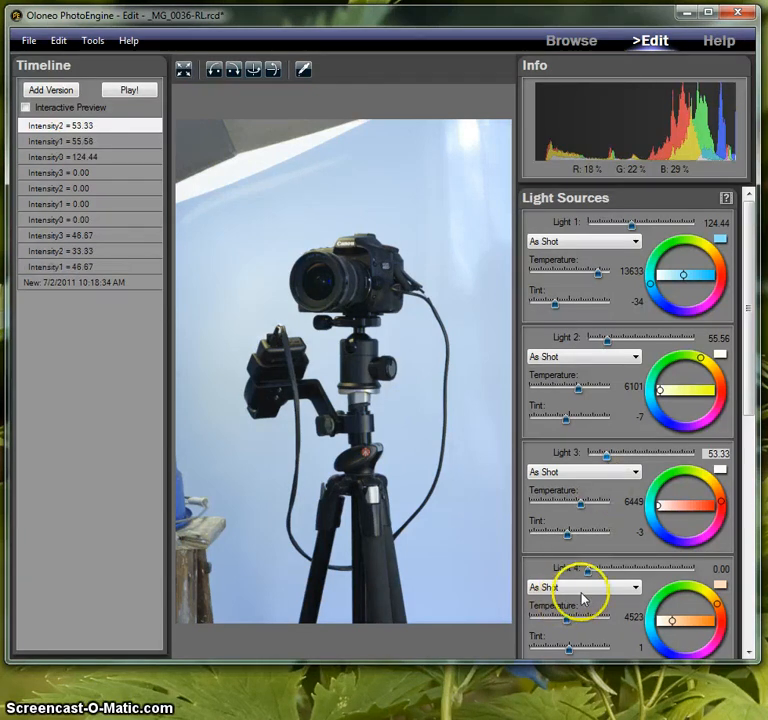
pyautogui.moveTo(590, 575); pyautogui.dragTo(616, 578)
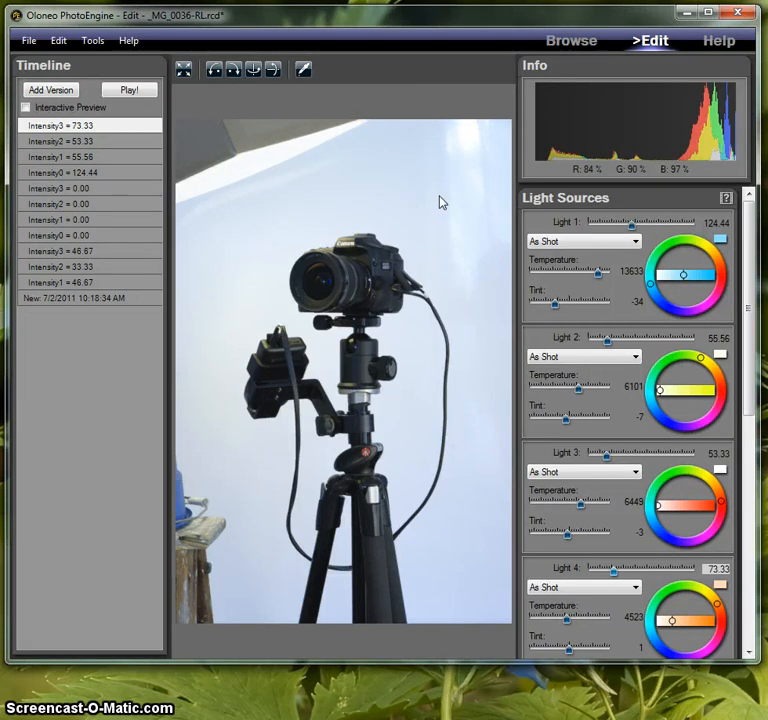
# Save the project and export the relit image as _MG_0036-RL.jpg in sRGB at 300 pixels/inch with quality 90
pyautogui.hotkey('ctrl', 's')
pyautogui.press('Return')
pyautogui.hotkey('ctrl', 'shift', 's')
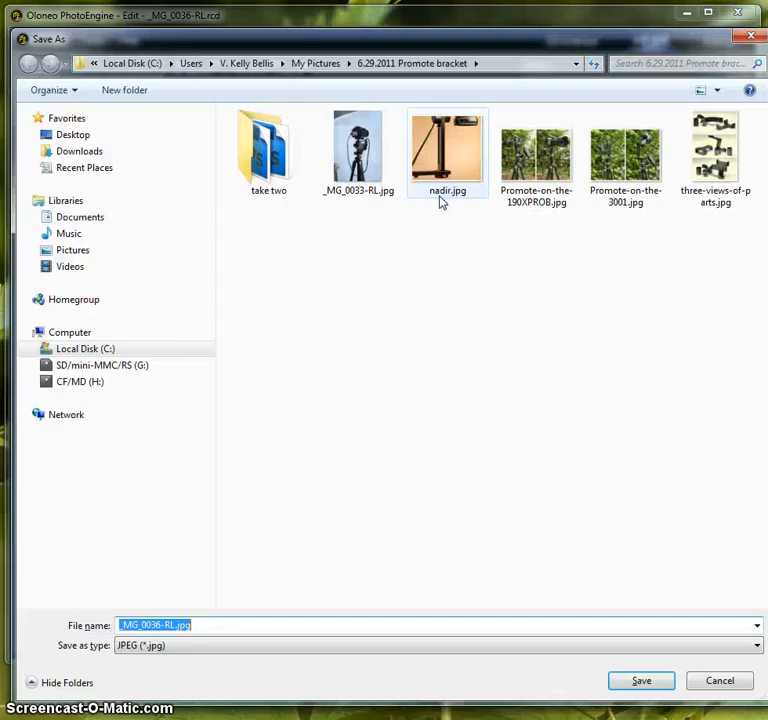
pyautogui.press('Return')
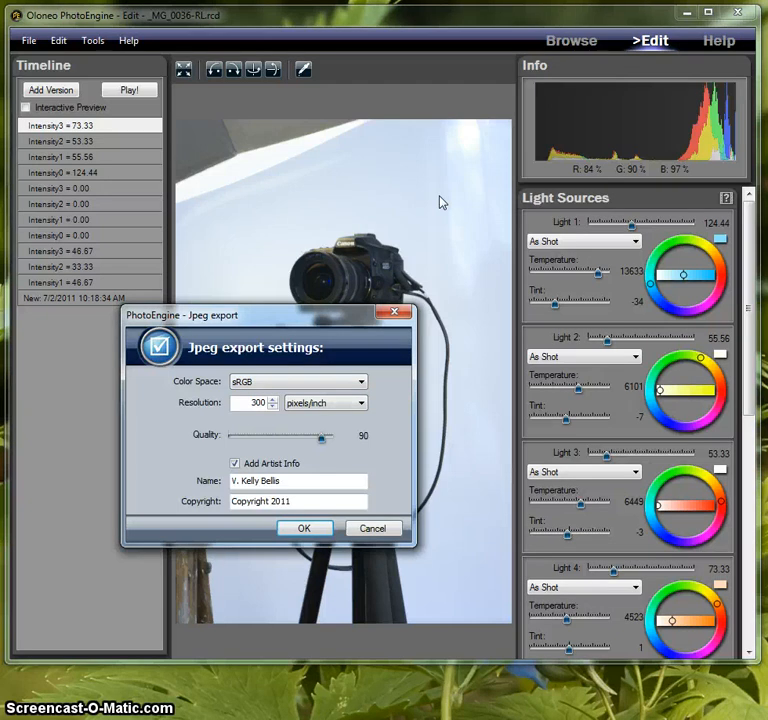
pyautogui.press('Return')
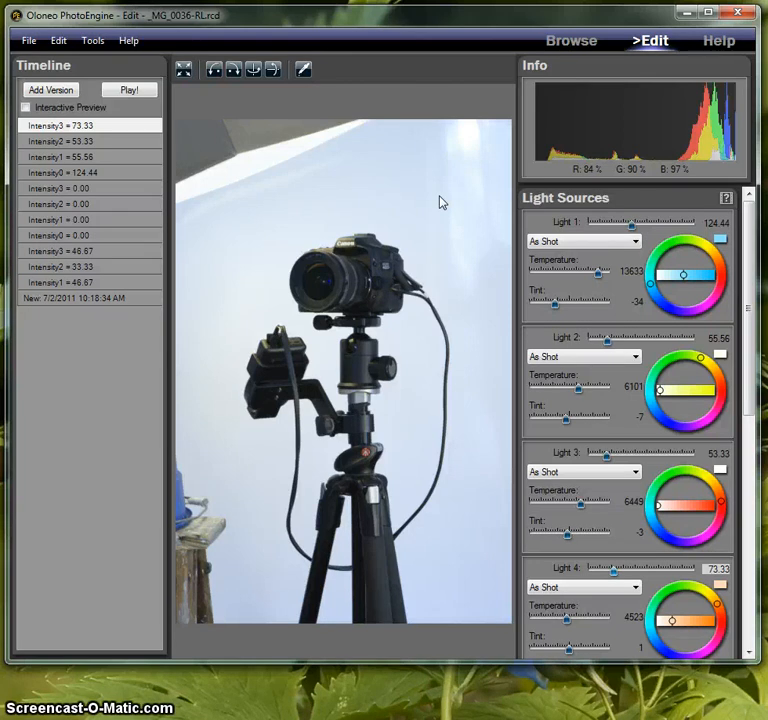
# Export the image to the external editor as _MG_0036-RL.tif with AdobeRGB (1998), 8 bits/component, 300 pixels/inch and LZW compression
pyautogui.hotkey('ctrl', 'e')
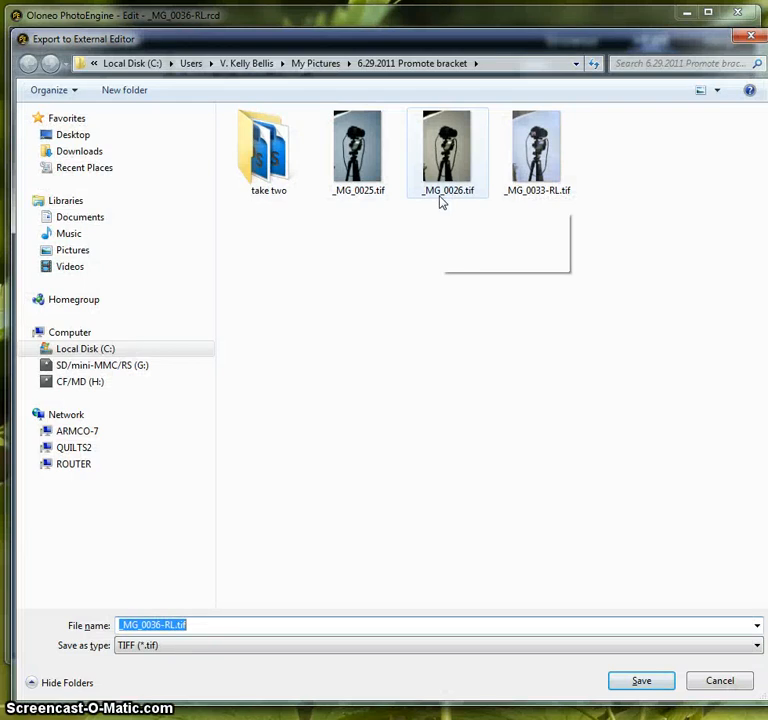
pyautogui.press('Return')
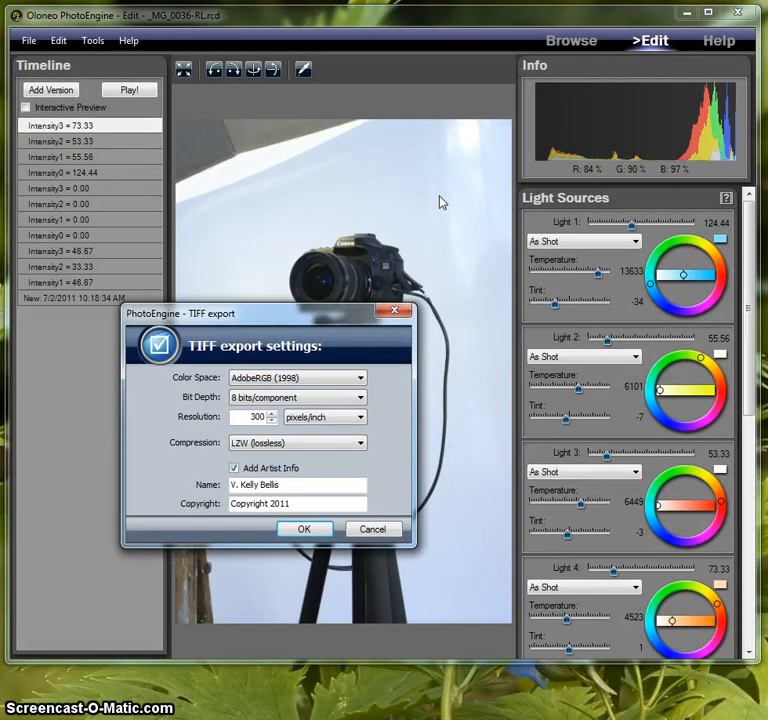
pyautogui.press('Return')
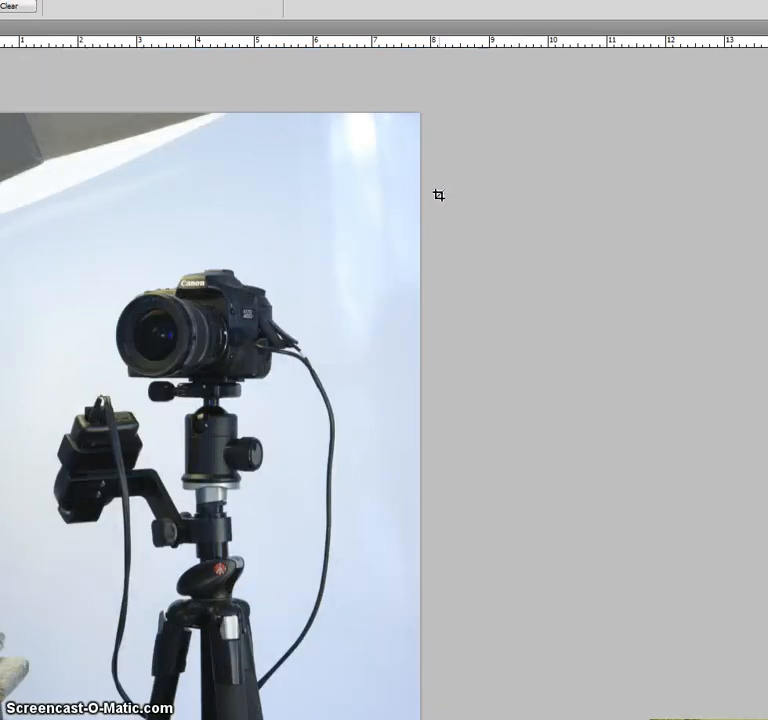